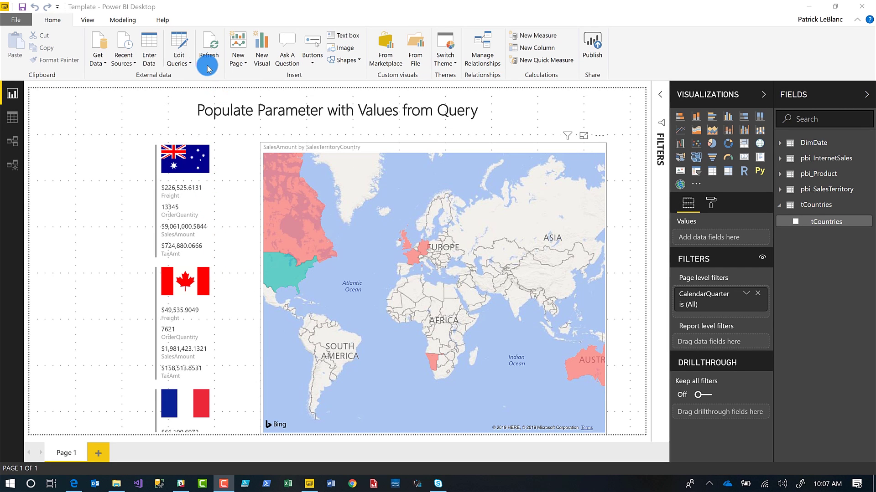
Open Power Query Editor, look over the pbi_SalesTerritory data, and bring up Manage Parameters
click(294, 100)
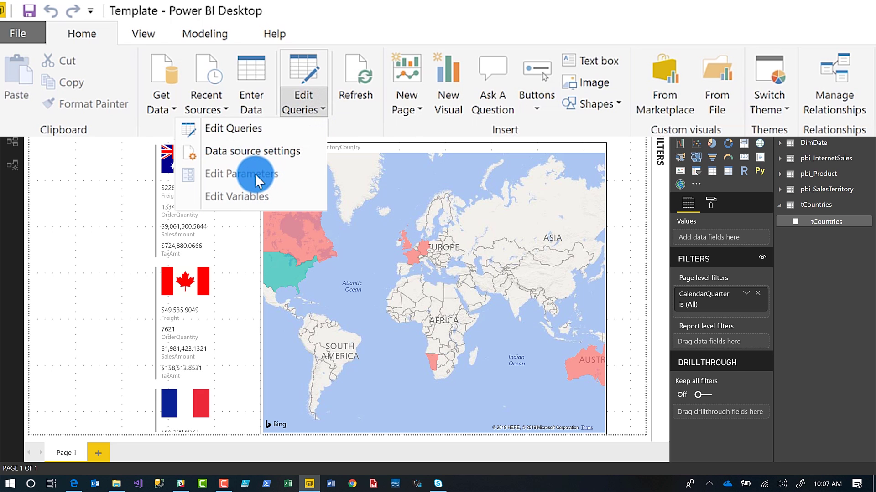
click(224, 234)
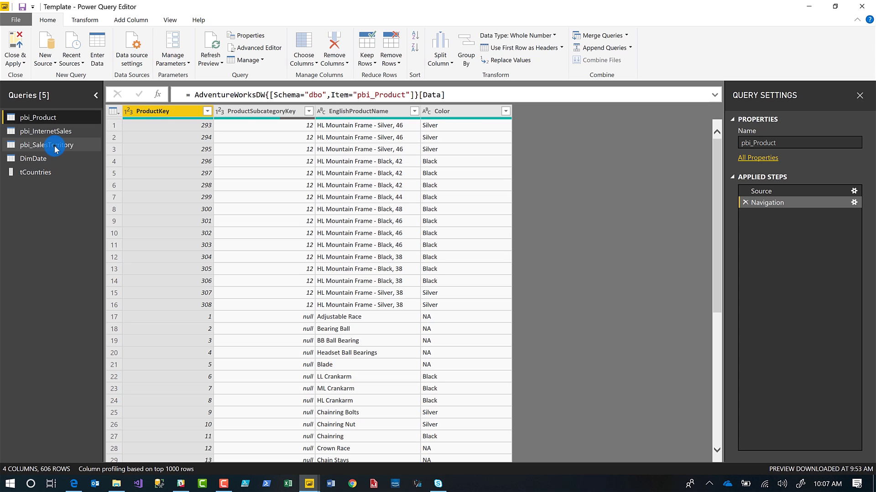
click(54, 145)
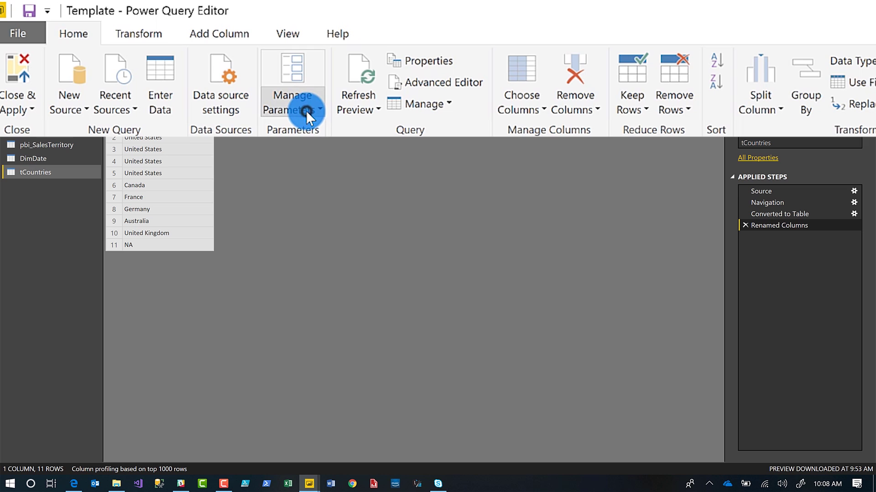
click(306, 111)
Start a new parameter named Country with the Text data type
click(242, 171)
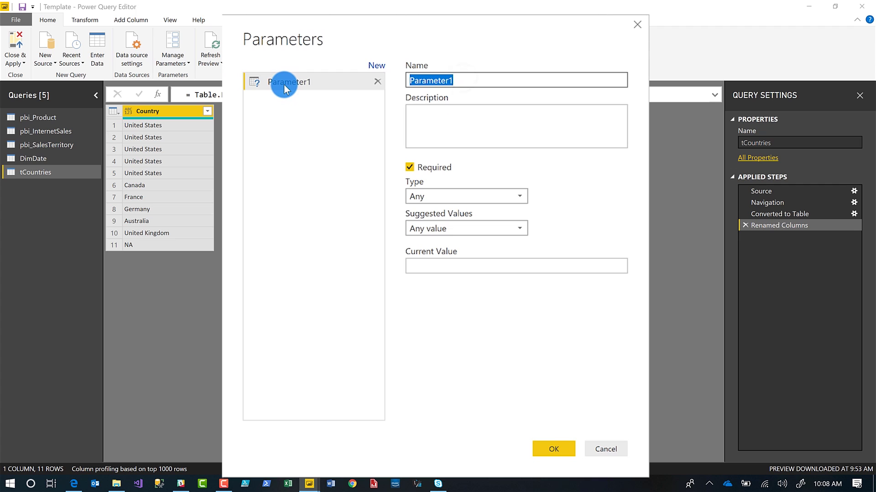
text(Country)
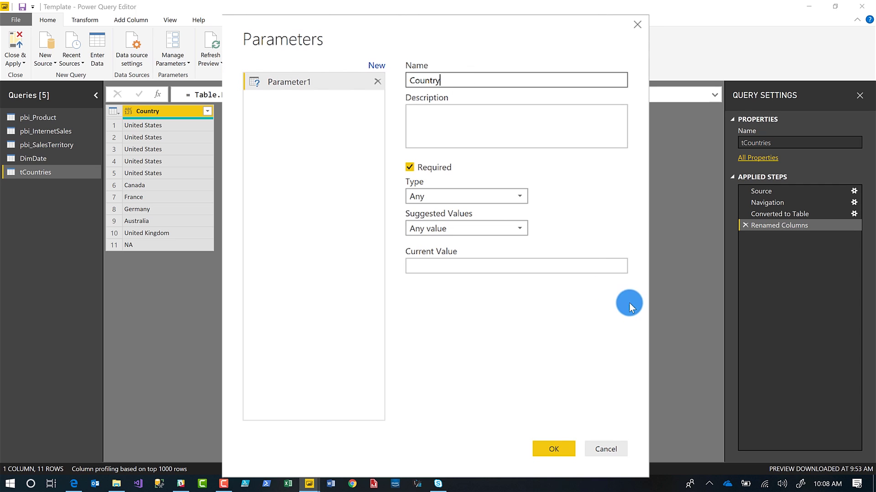
click(430, 195)
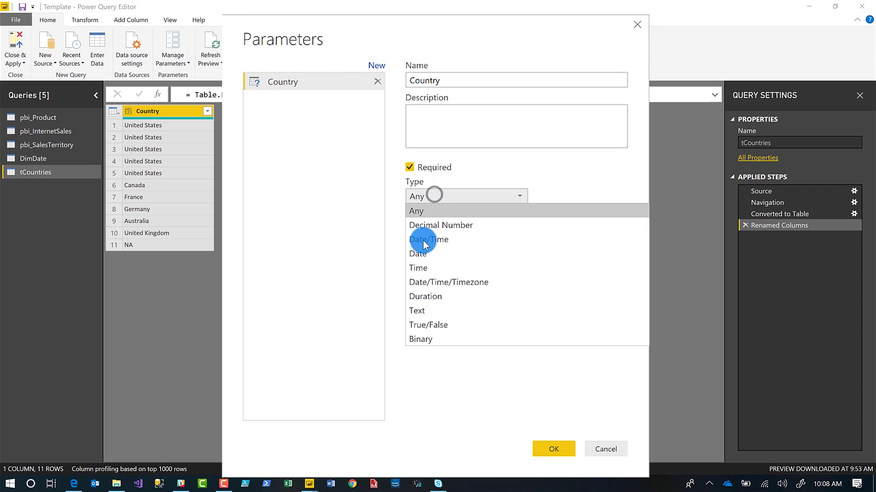
click(419, 311)
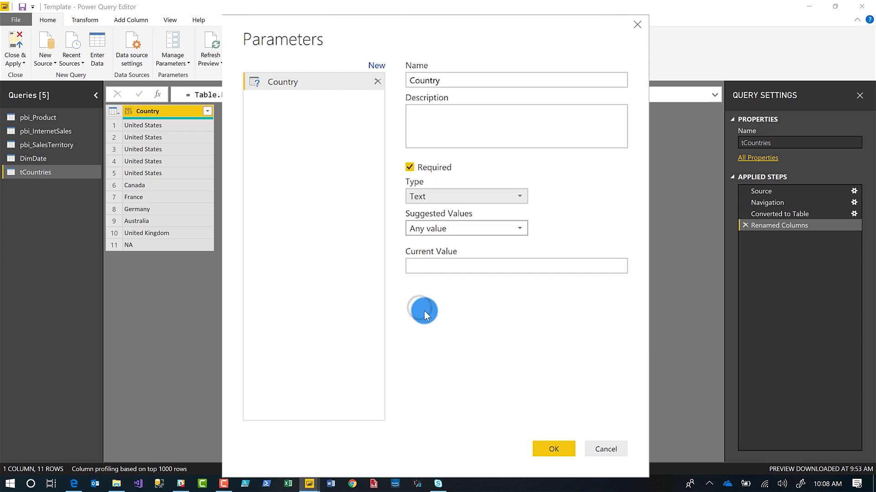
Set suggested values to Any value with current value United States, then save the parameter
click(463, 229)
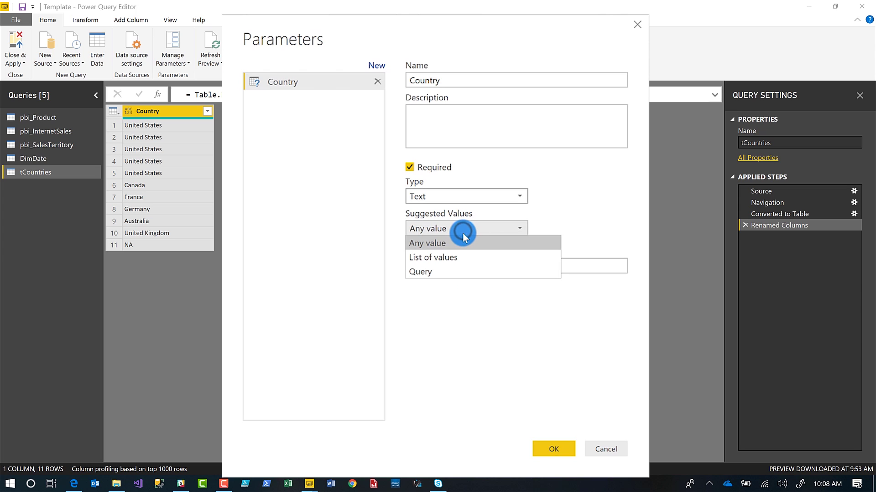
click(456, 259)
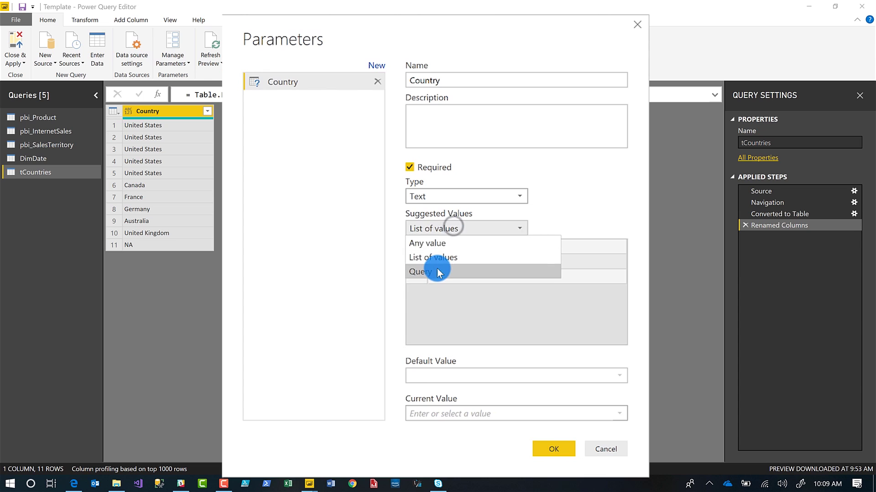
click(438, 272)
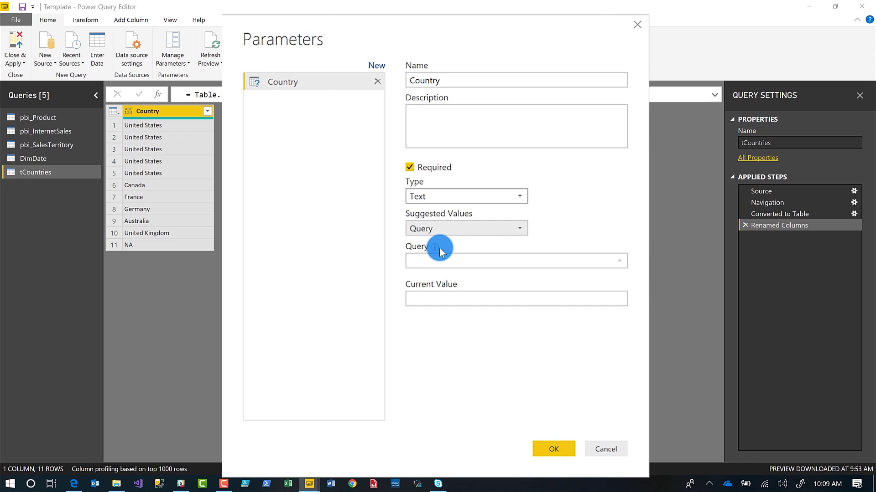
mouse_move(435, 246)
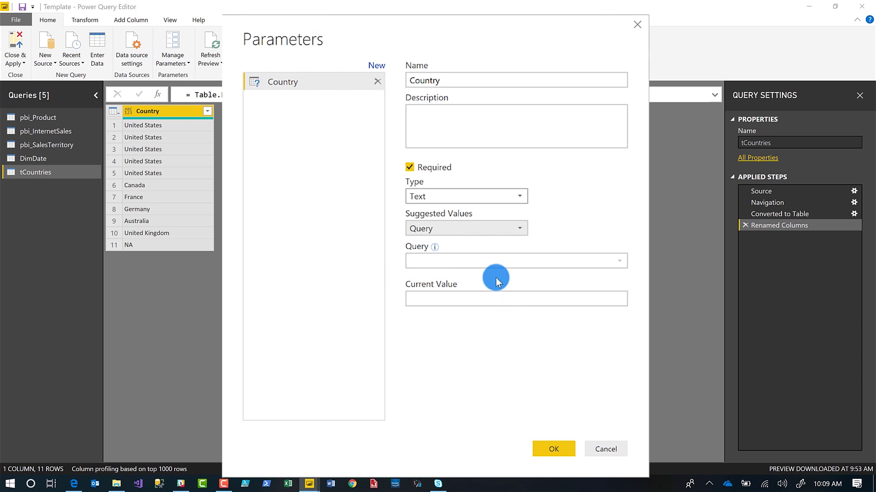
click(439, 230)
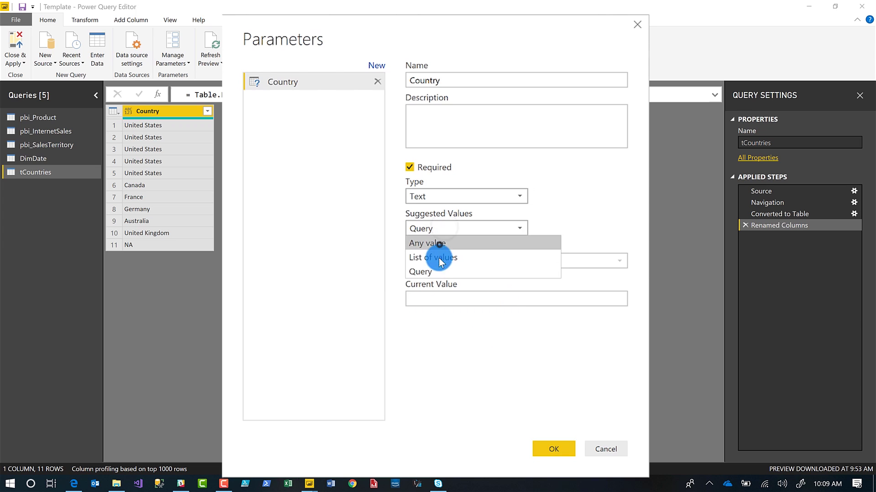
click(439, 244)
click(431, 267)
text(United States)
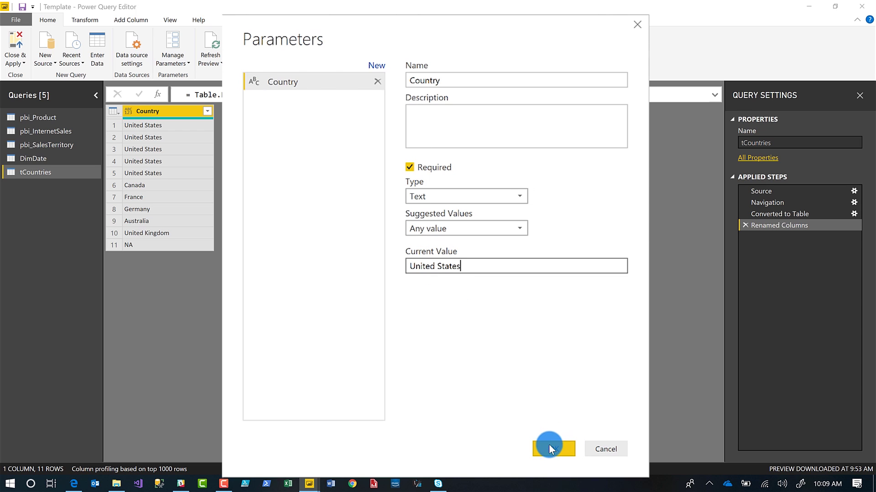
click(550, 448)
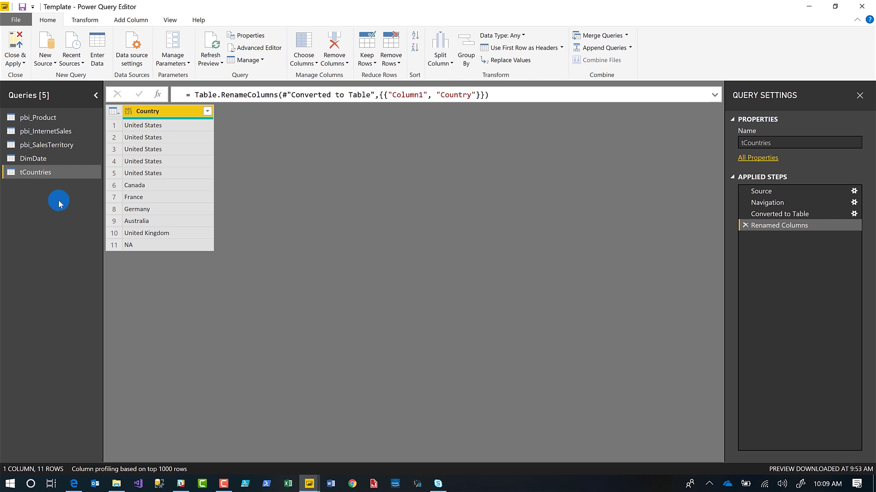
Remove duplicate countries from the tCountries Country column and convert it to a list
click(39, 173)
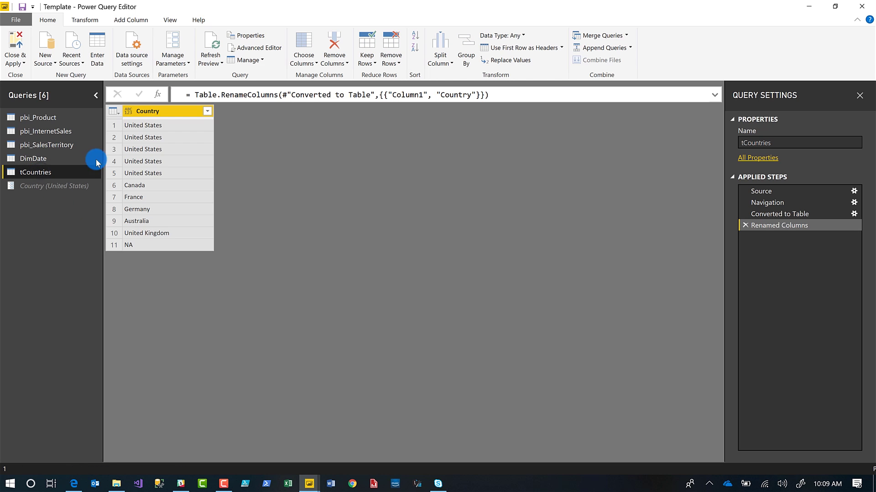
right_click(151, 111)
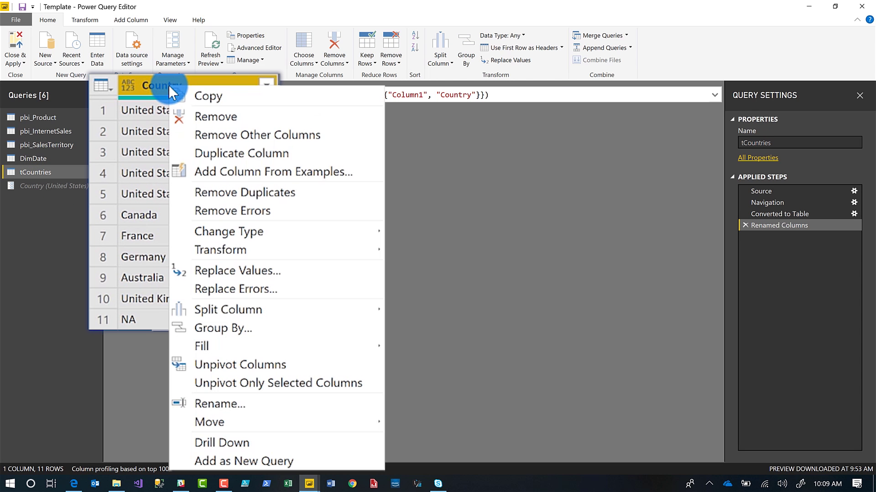
click(251, 193)
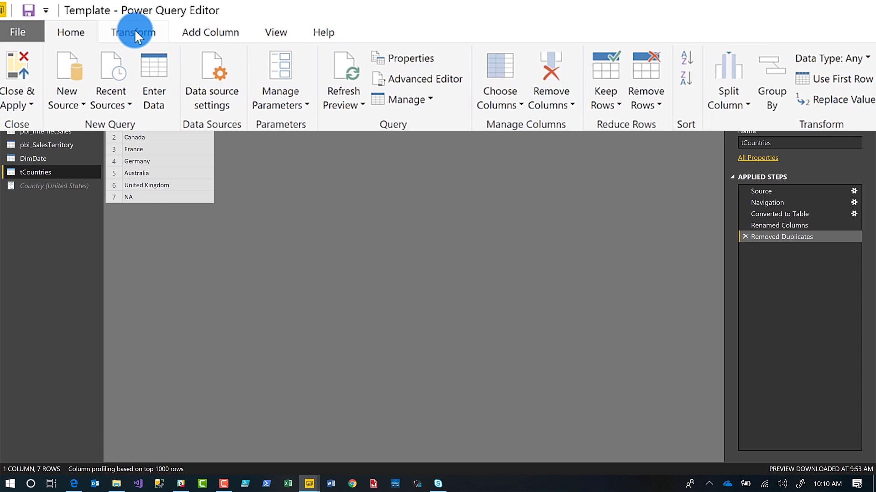
click(135, 32)
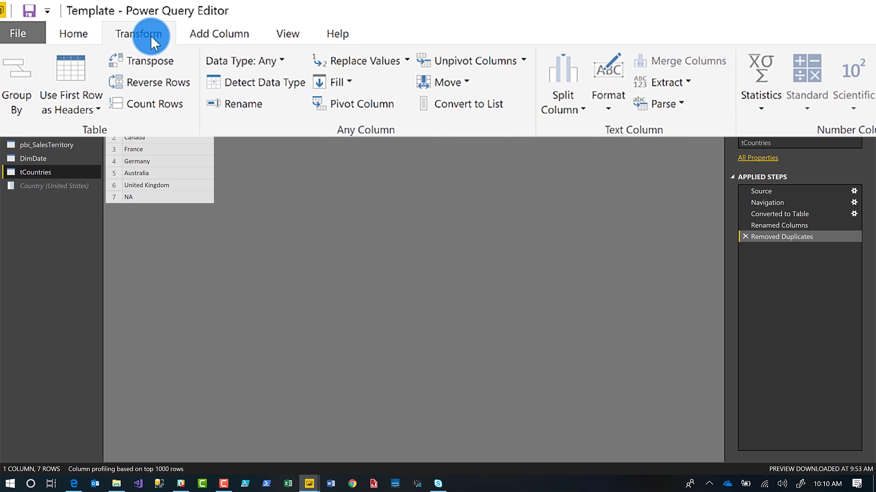
click(447, 106)
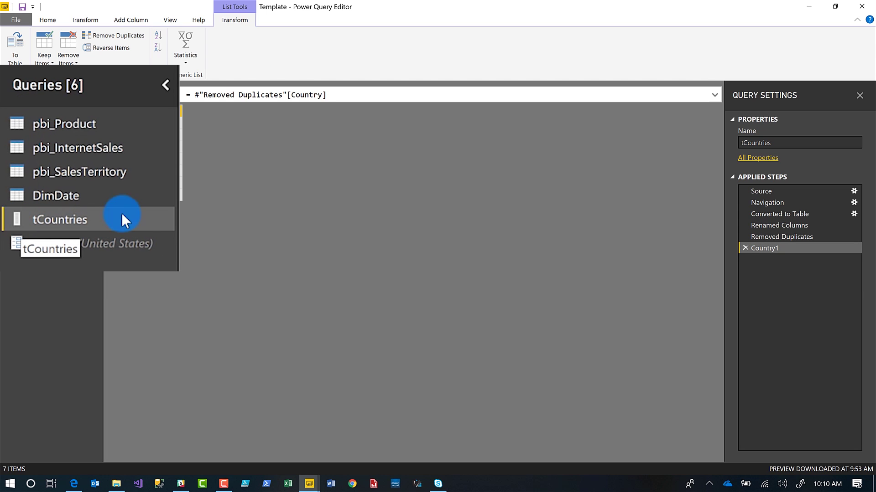
Make the Country parameter draw suggested values from the tCountries query, keeping United States current
click(61, 186)
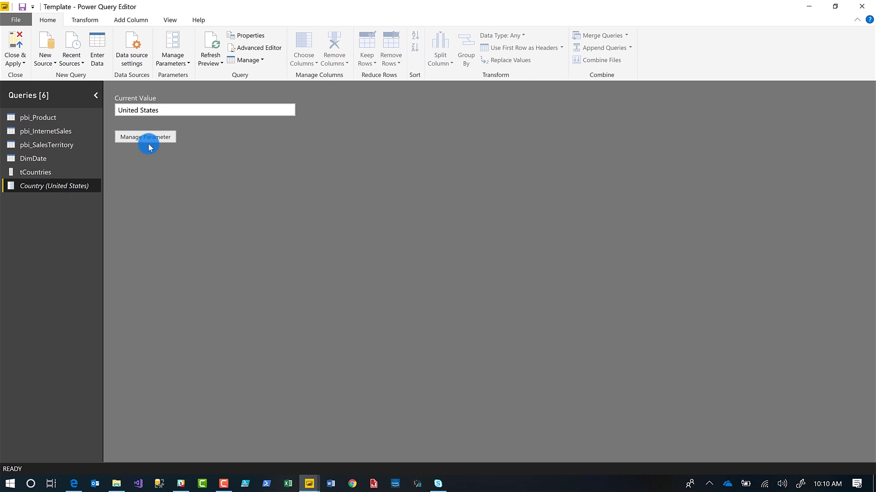
click(146, 139)
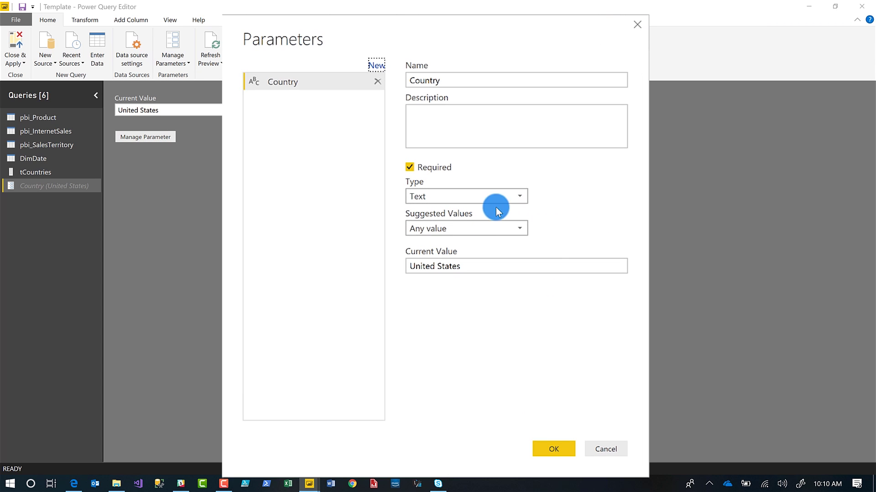
click(483, 228)
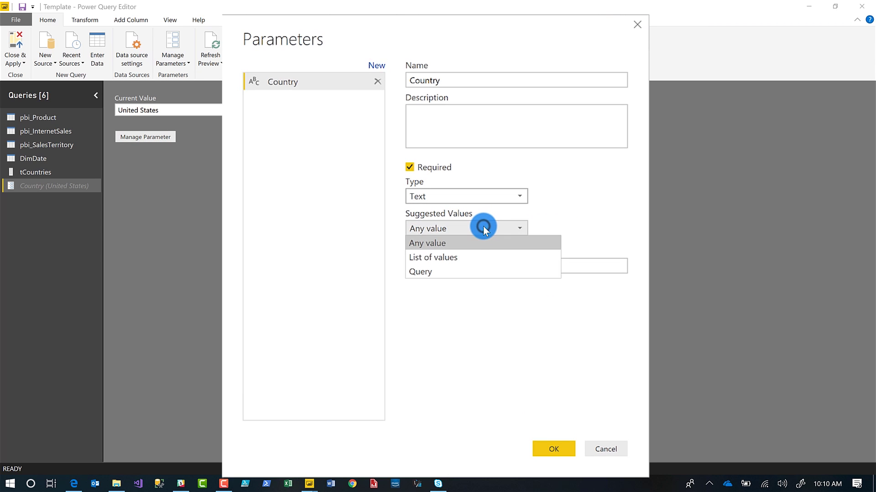
click(434, 269)
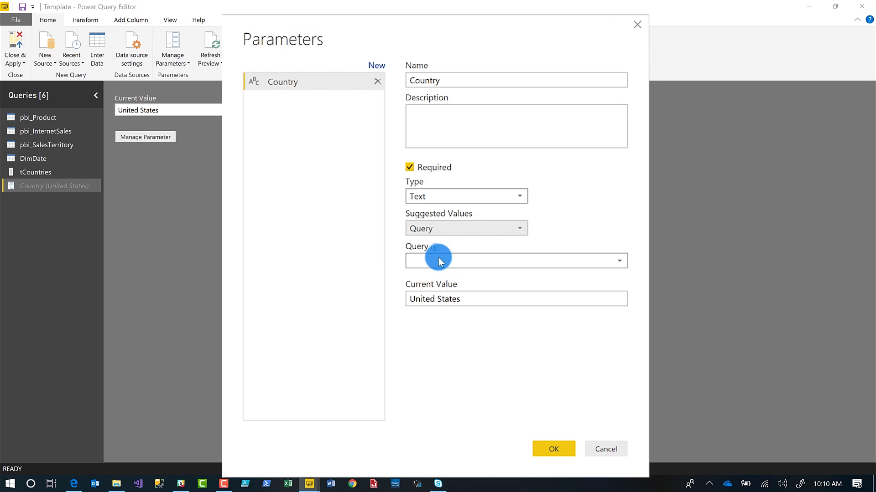
click(515, 260)
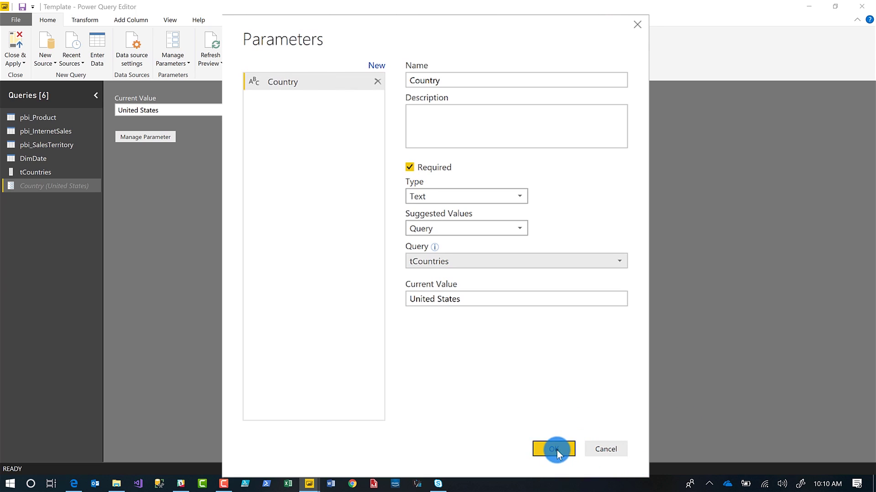
click(554, 449)
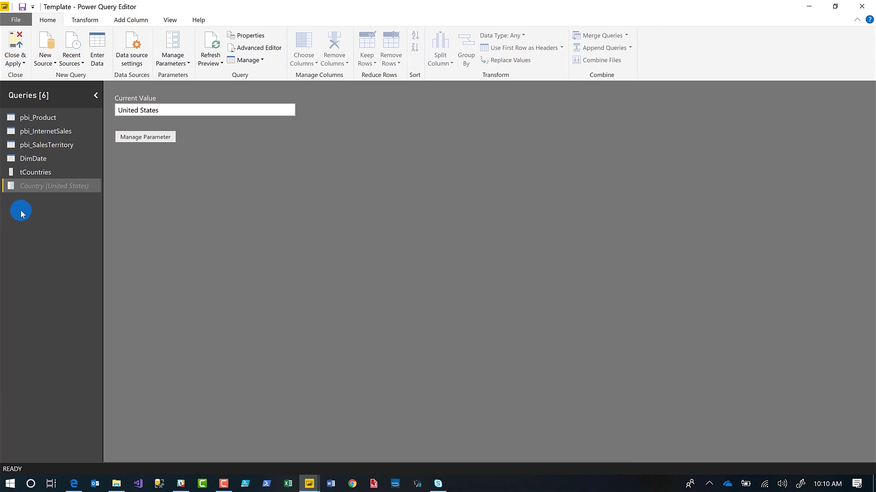
click(48, 145)
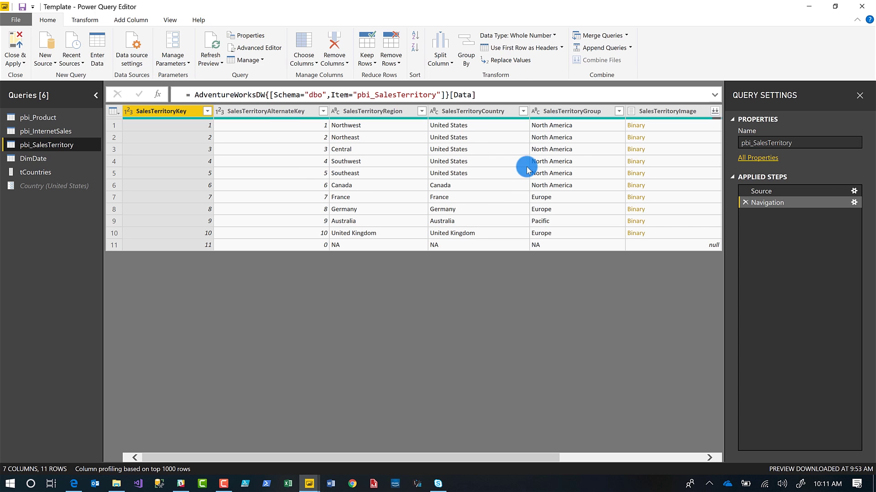
Add pbi_SalesTerritory's SalesTerritoryCountry column as a new query
right_click(463, 111)
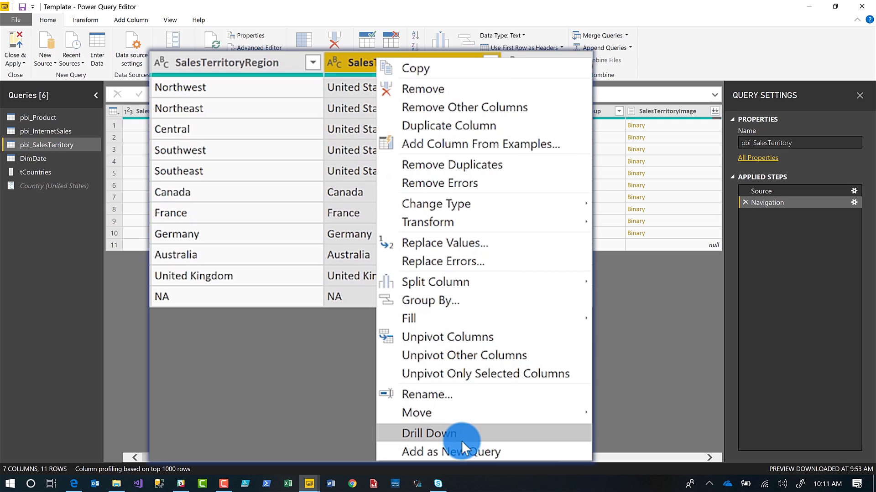
click(214, 69)
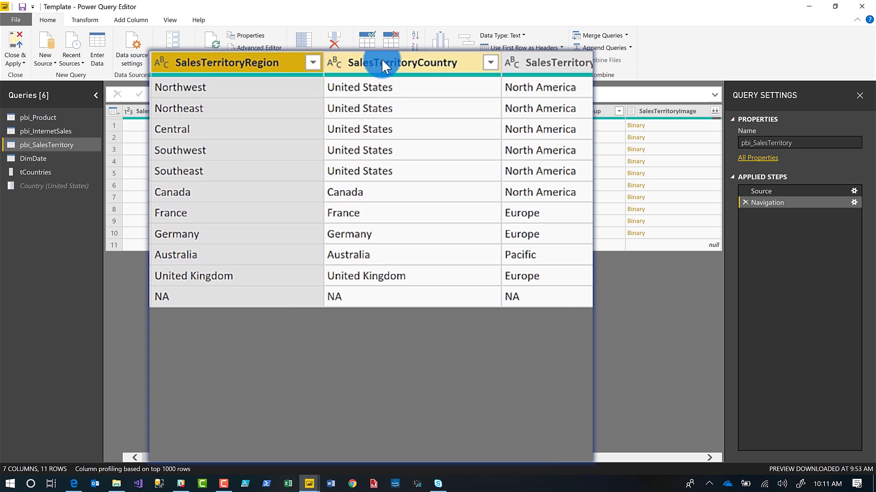
ctrl+click(381, 59)
right_click(381, 59)
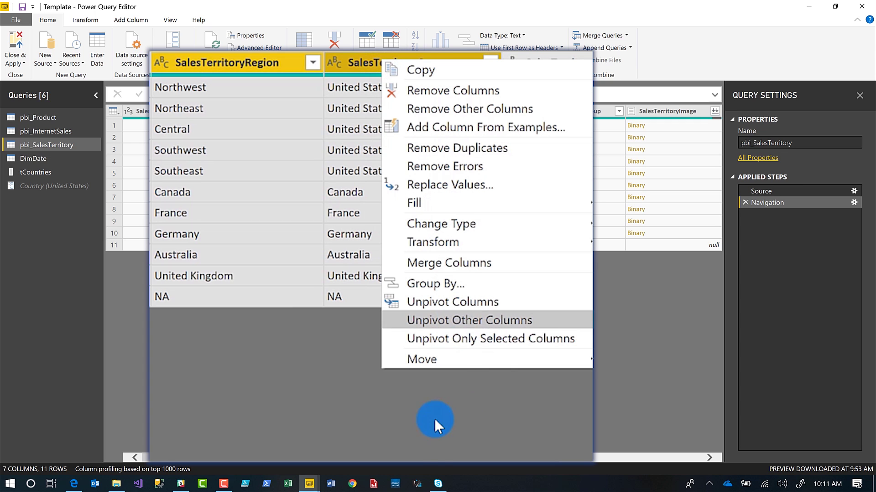
click(424, 456)
click(386, 60)
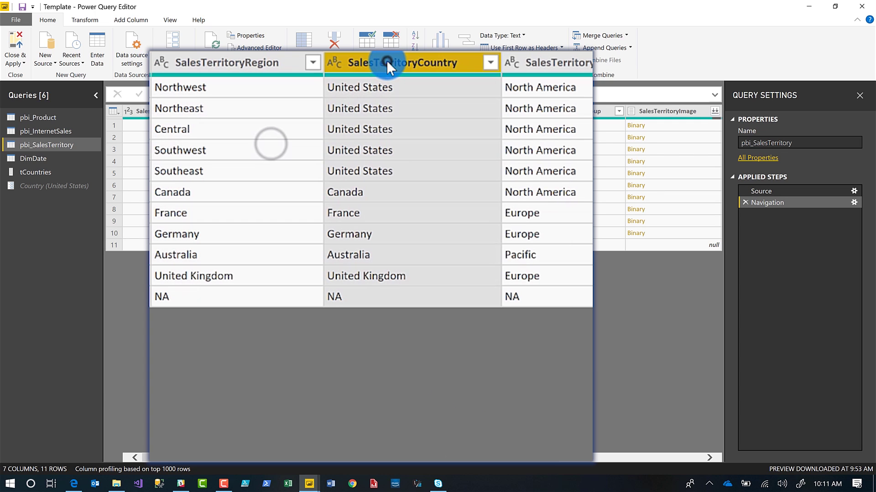
right_click(387, 60)
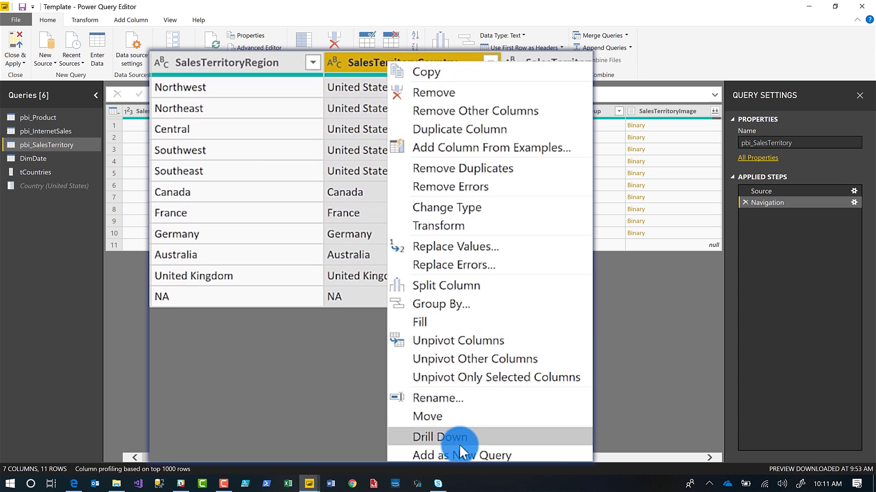
click(459, 456)
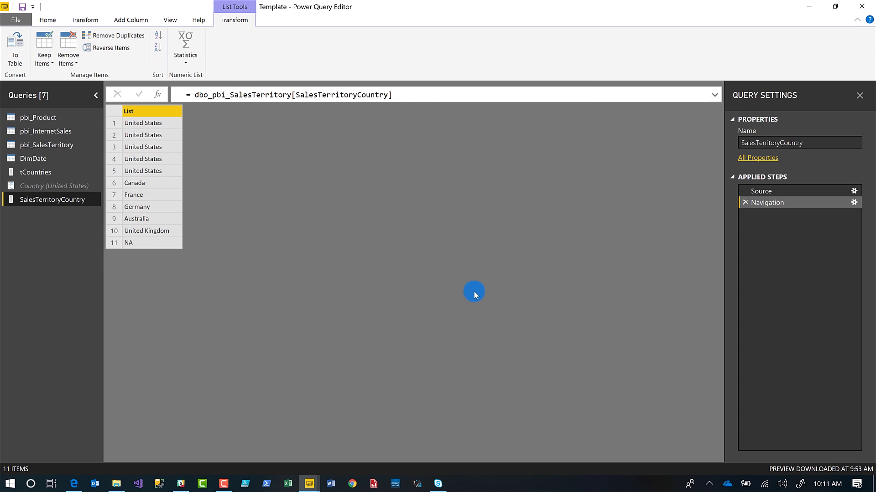
Rename the new query to lCountries and remove duplicate countries from its list
click(807, 144)
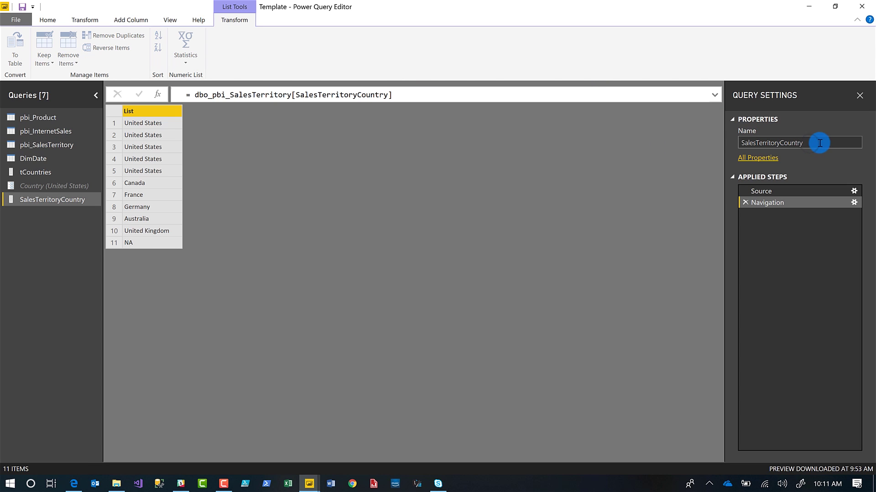
drag(820, 143, 716, 143)
text(lCountries)
key(Return)
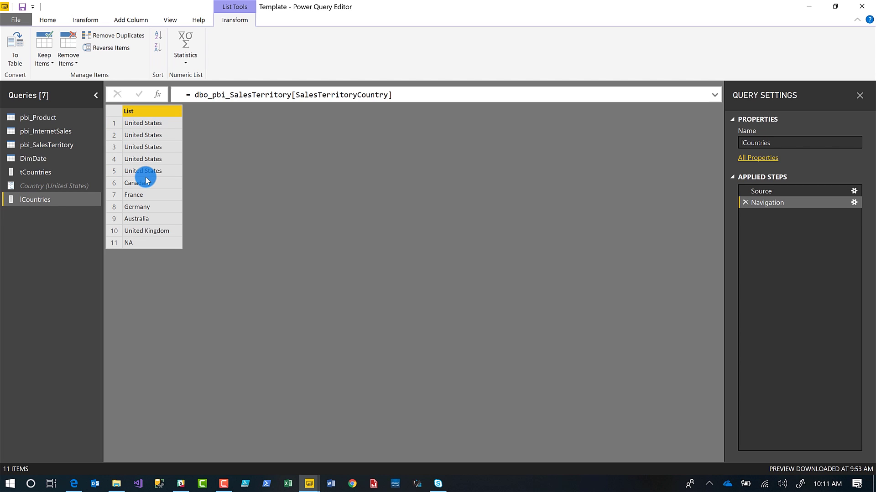
right_click(135, 112)
click(192, 140)
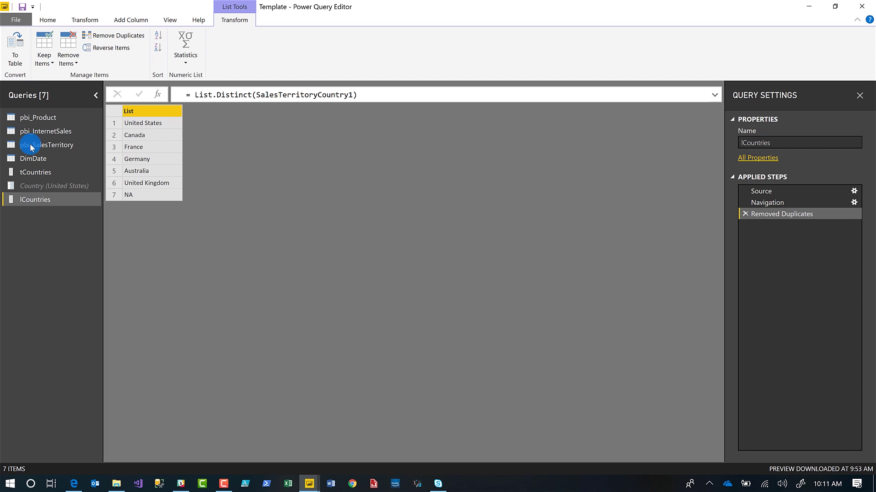
Switch the Country parameter's suggested-values query from tCountries to lCountries
click(57, 188)
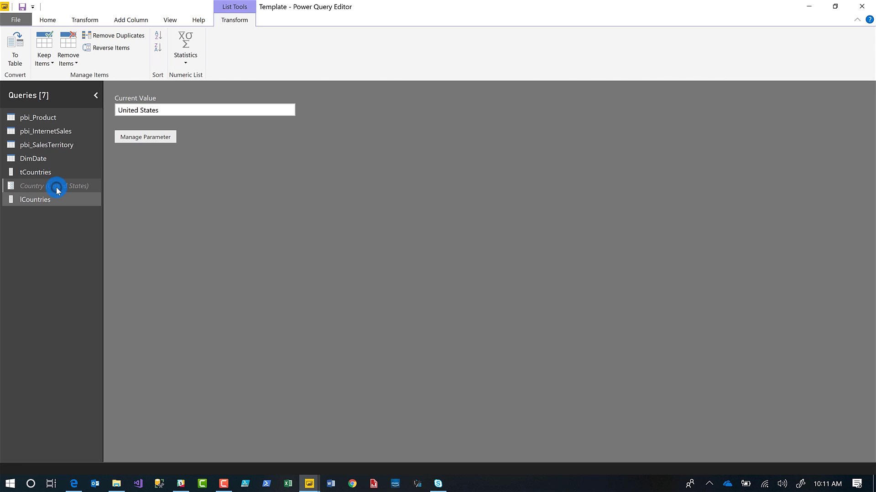
right_click(58, 191)
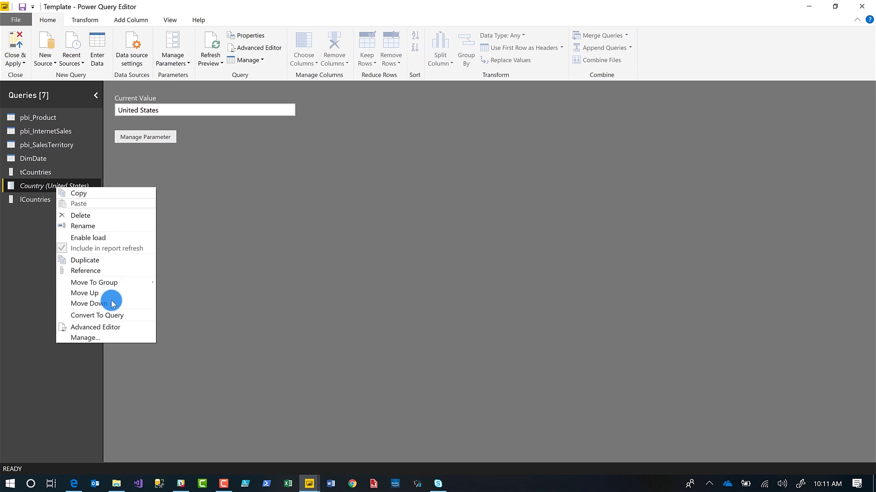
click(104, 337)
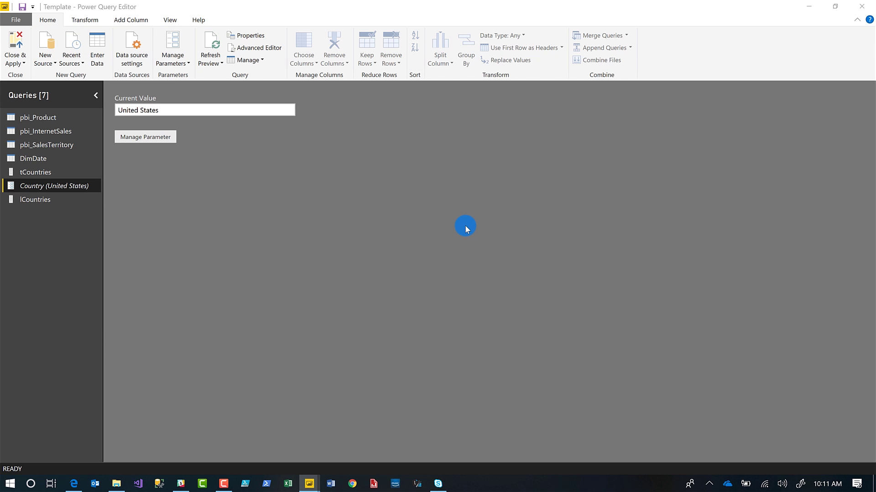
click(473, 250)
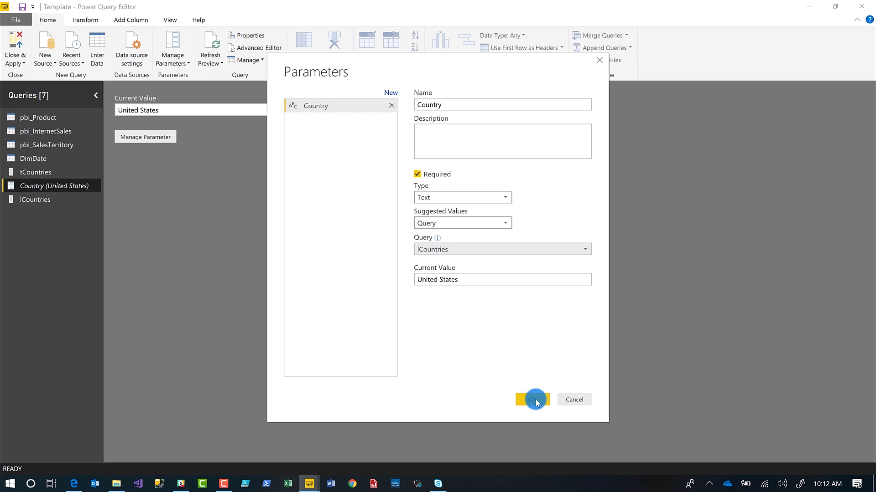
click(532, 400)
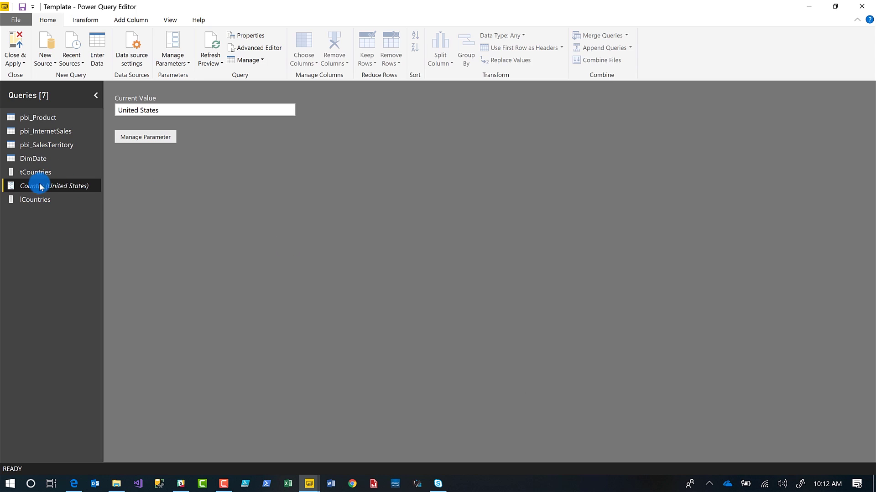
click(53, 152)
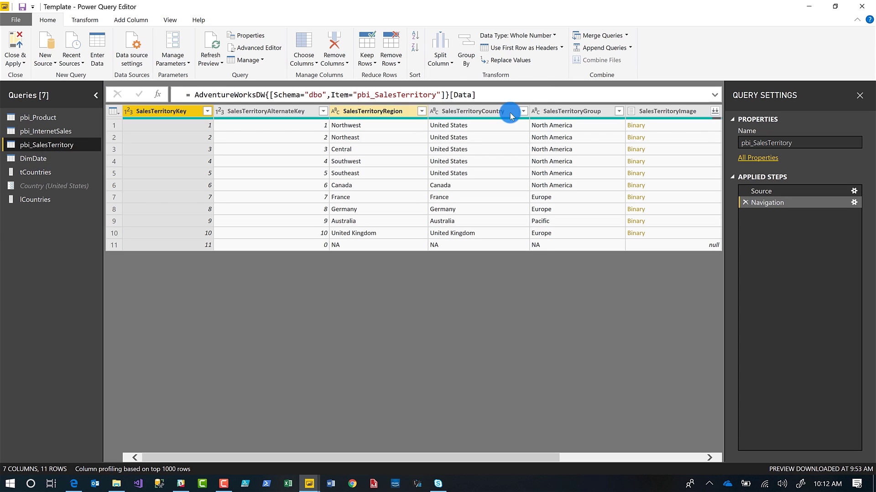
Filter pbi_SalesTerritory's SalesTerritoryCountry to United States only, leaving five rows
click(538, 49)
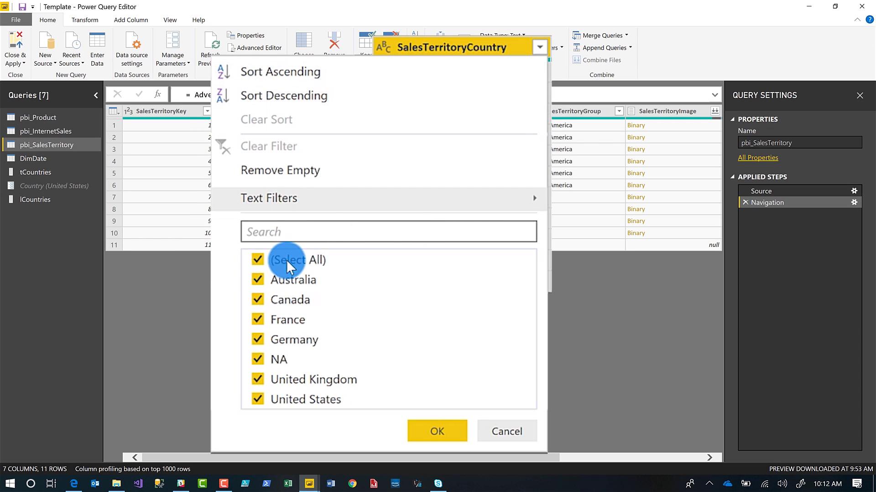
click(258, 259)
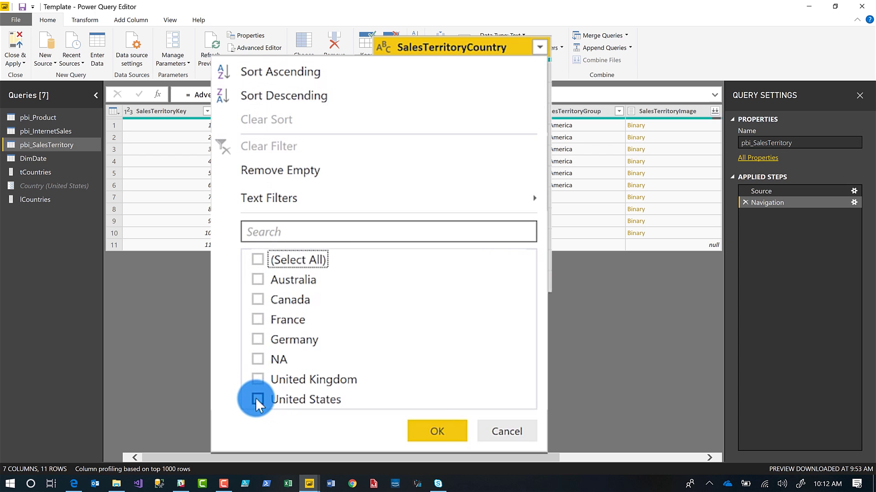
click(429, 431)
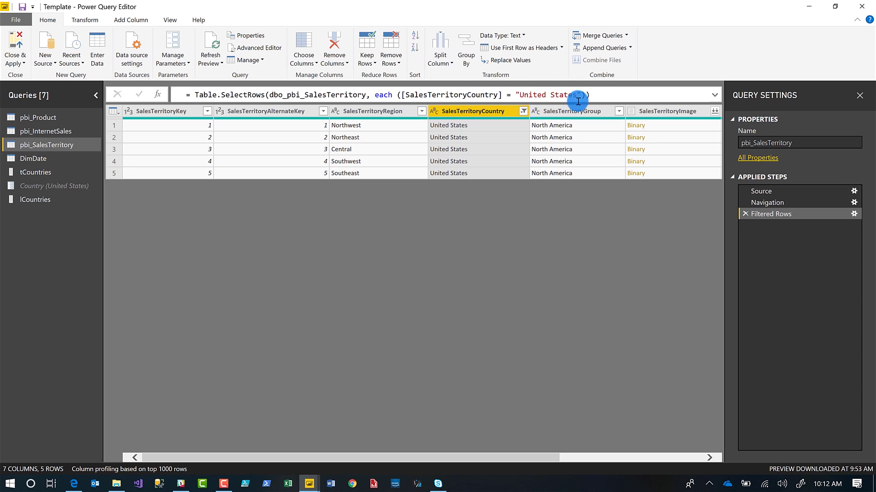
In the Advanced Editor, replace the hard-coded "United States" filter value with the Country parameter
right_click(56, 150)
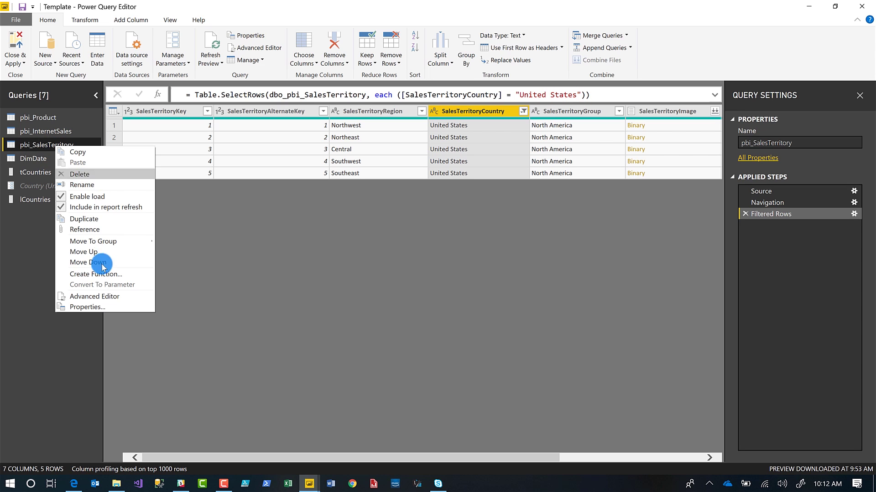
click(103, 298)
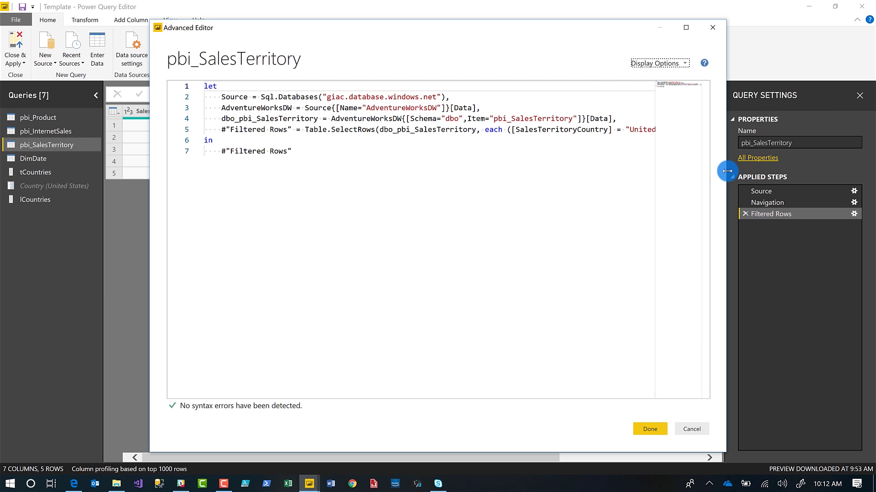
drag(727, 171, 823, 165)
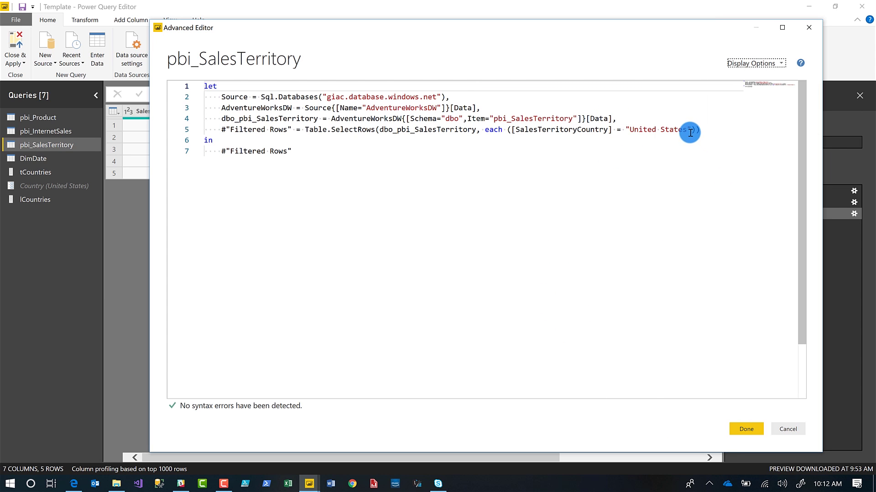
click(693, 130)
key(BackSpace)
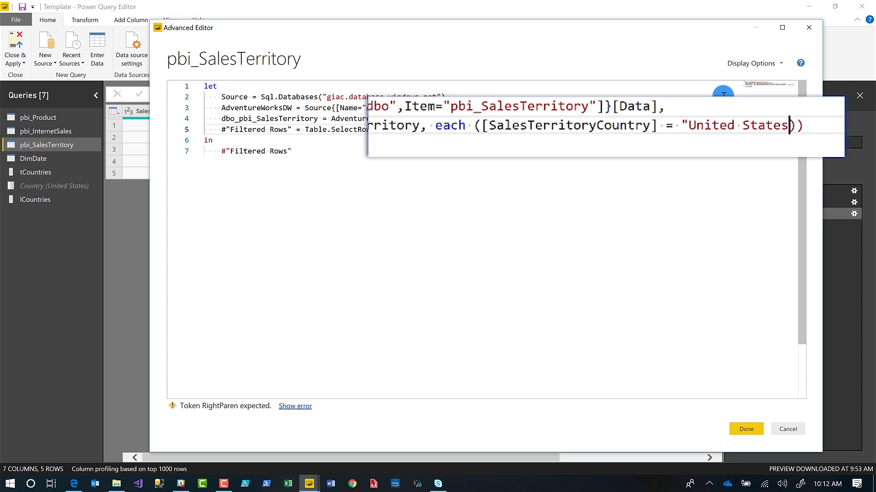
key(BackSpace)
key(BackSpace)
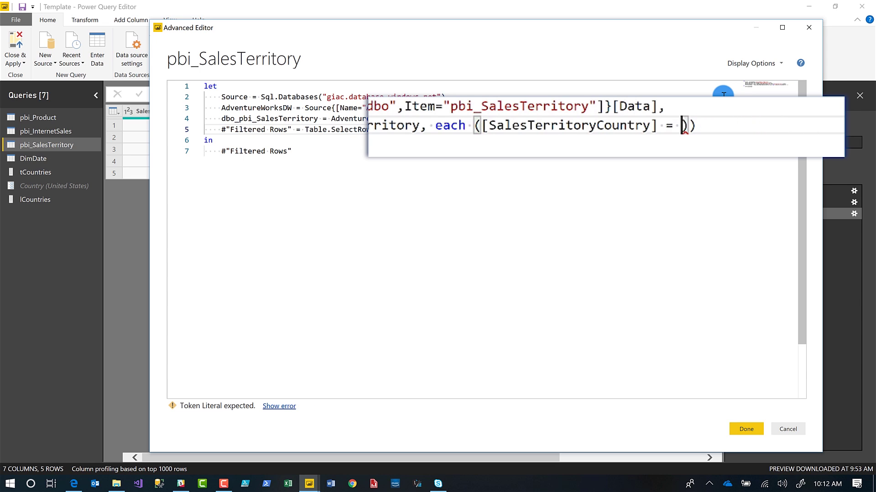
text(Count)
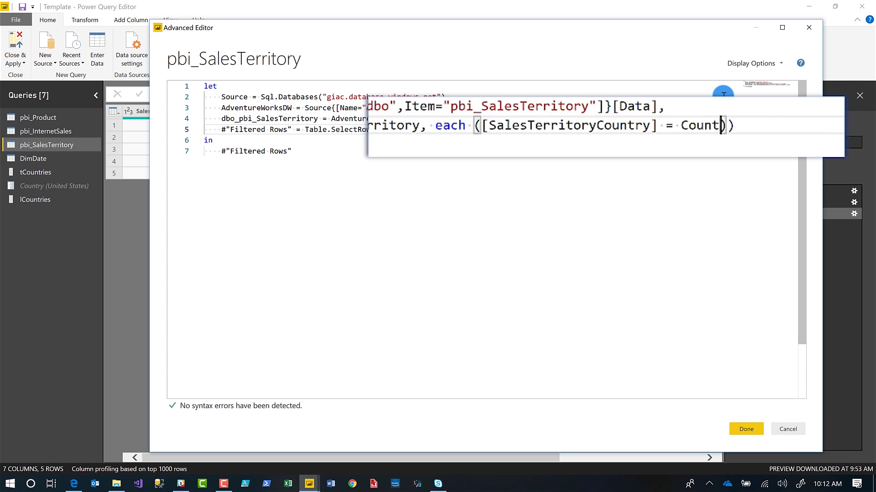
text(ry)
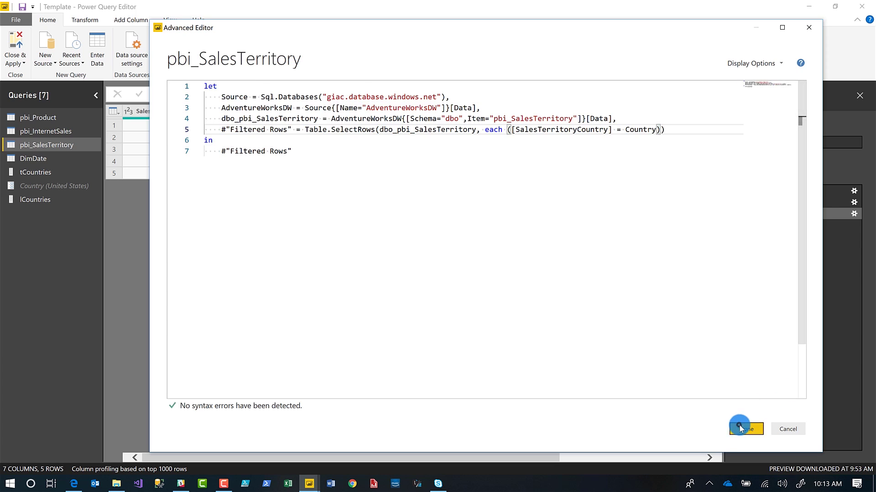
click(741, 424)
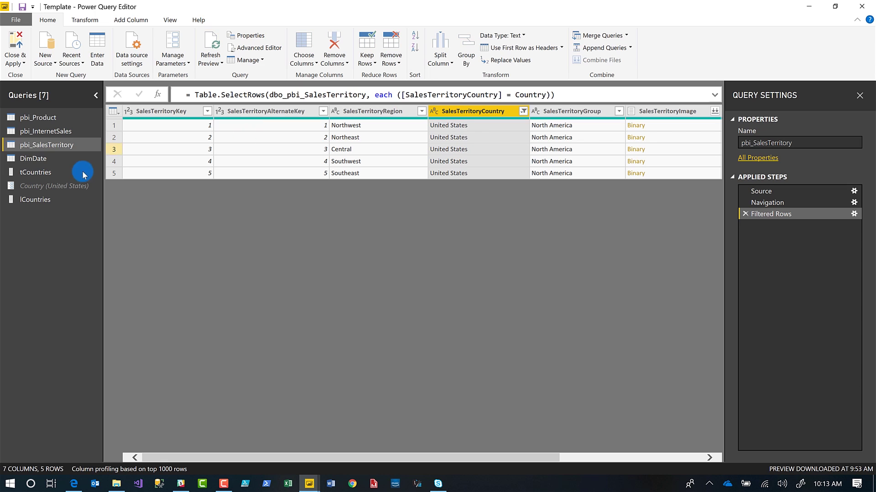
Change the Country parameter's current value from United States to France
click(51, 202)
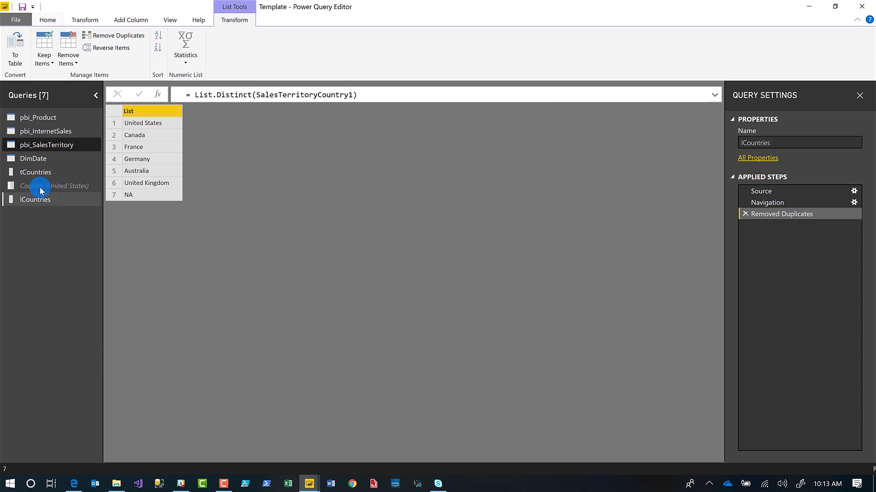
click(39, 187)
right_click(39, 187)
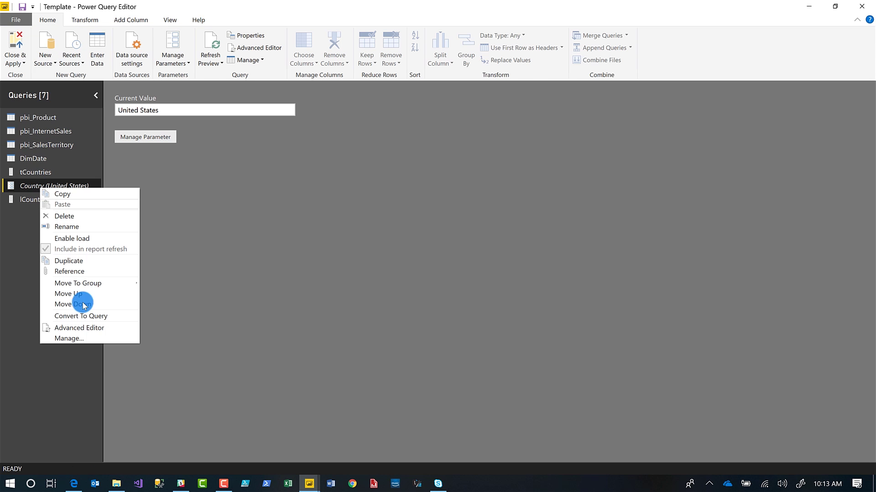
click(64, 190)
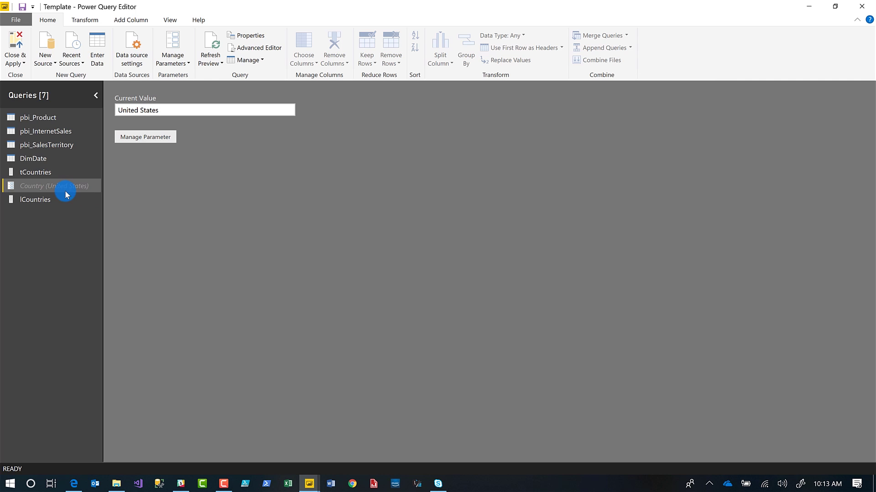
click(137, 137)
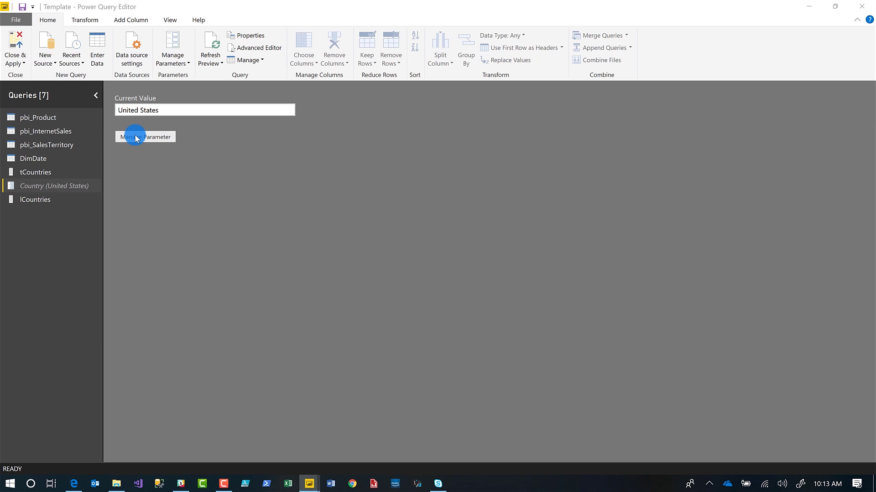
triple_click(469, 280)
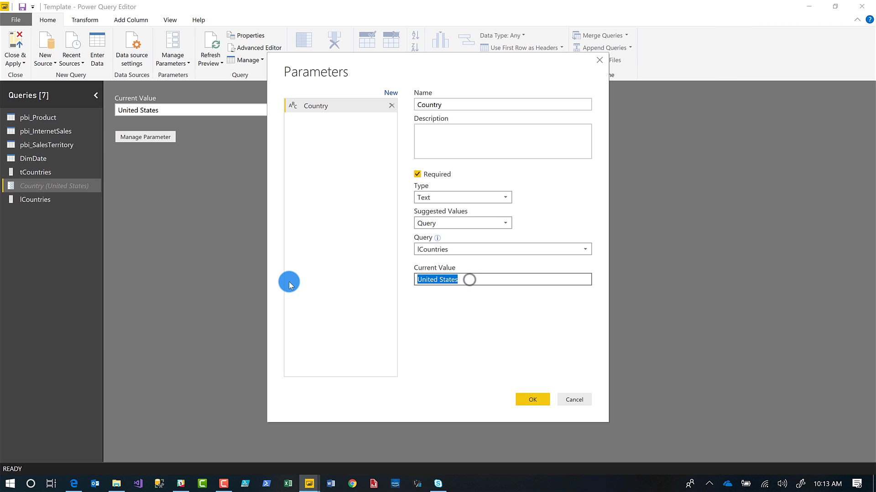
text(France)
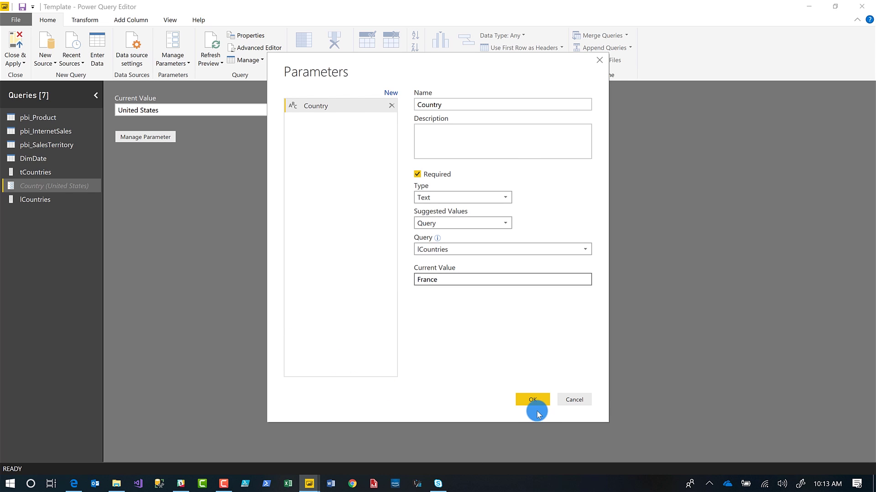
click(532, 399)
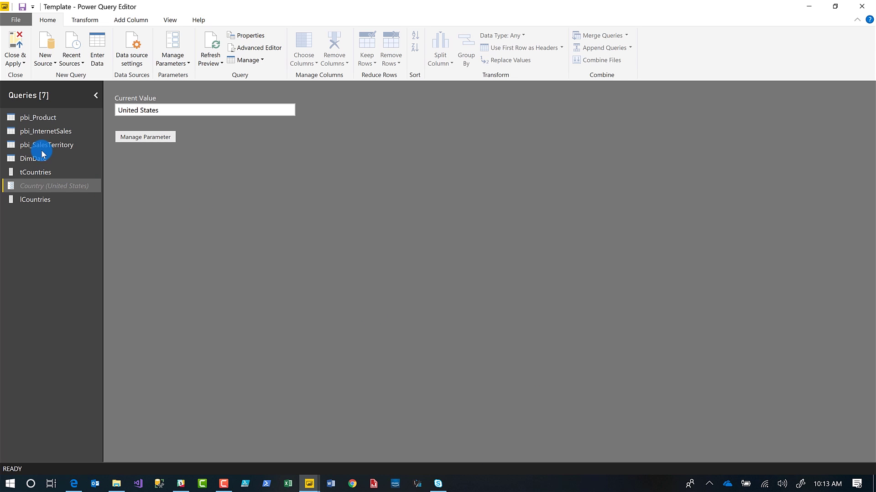
click(42, 146)
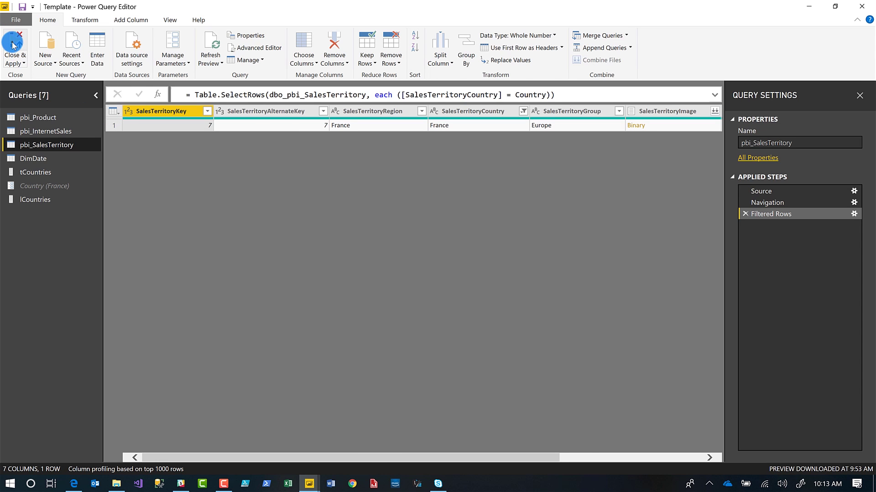
Close & Apply the query changes once pbi_SalesTerritory shows only the France row
click(12, 45)
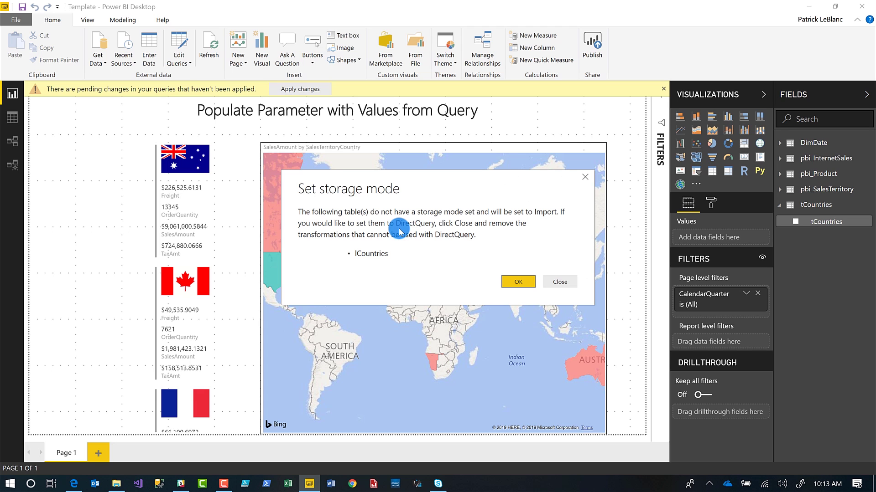
Keep Import storage mode for lCountries so the report refreshes to show only France
click(513, 281)
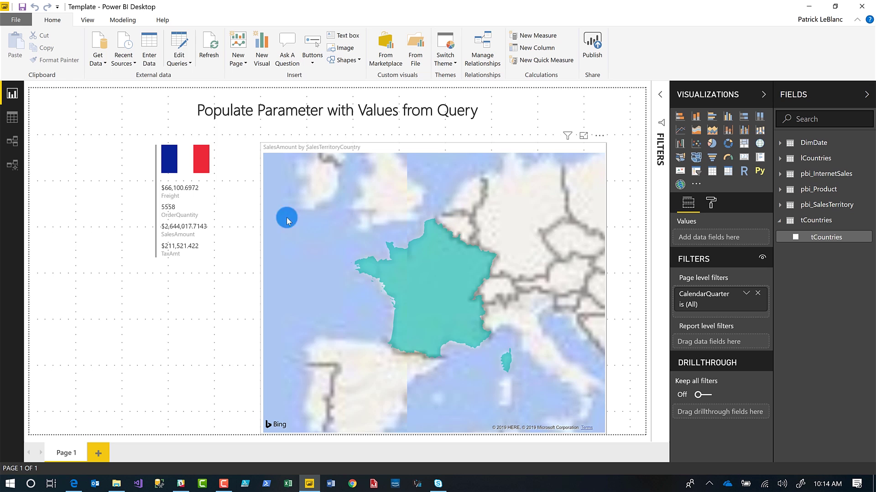
mouse_move(418, 286)
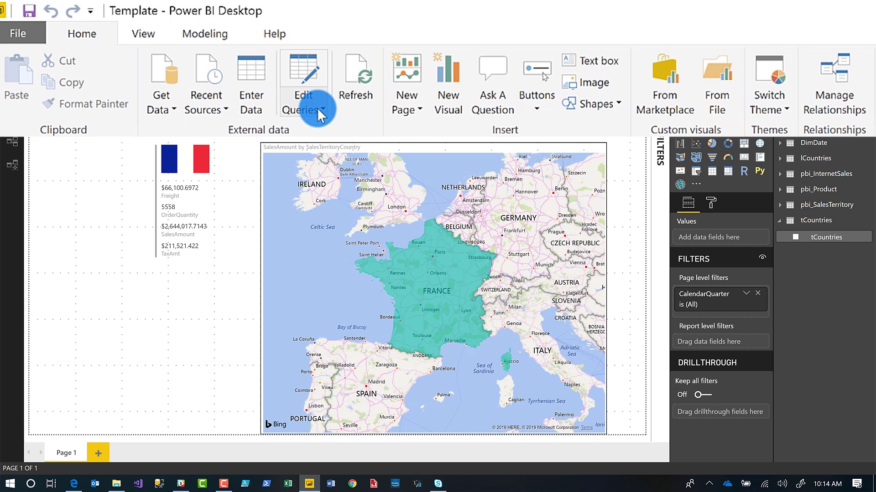
click(187, 63)
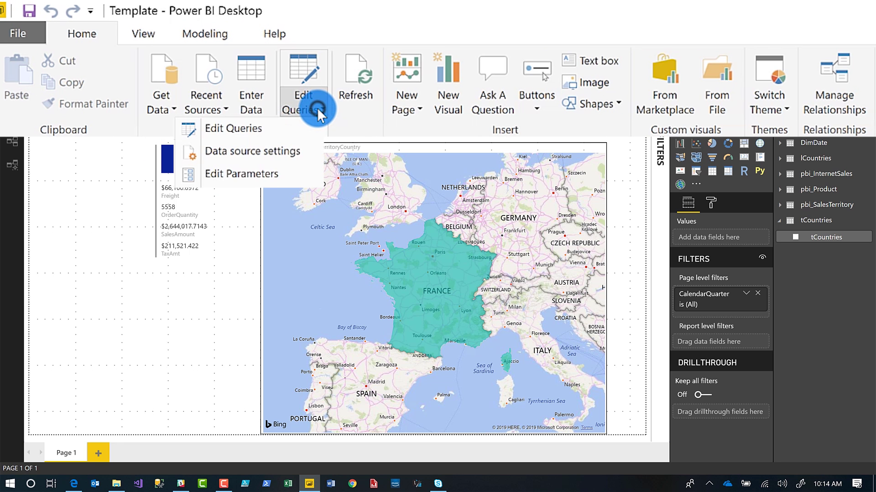
Change the Country parameter to United States and apply the pending query changes
click(248, 182)
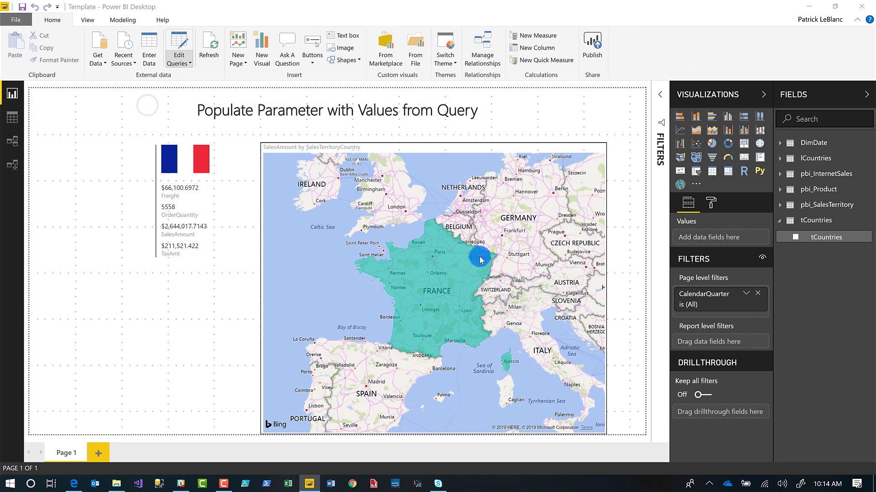
click(428, 234)
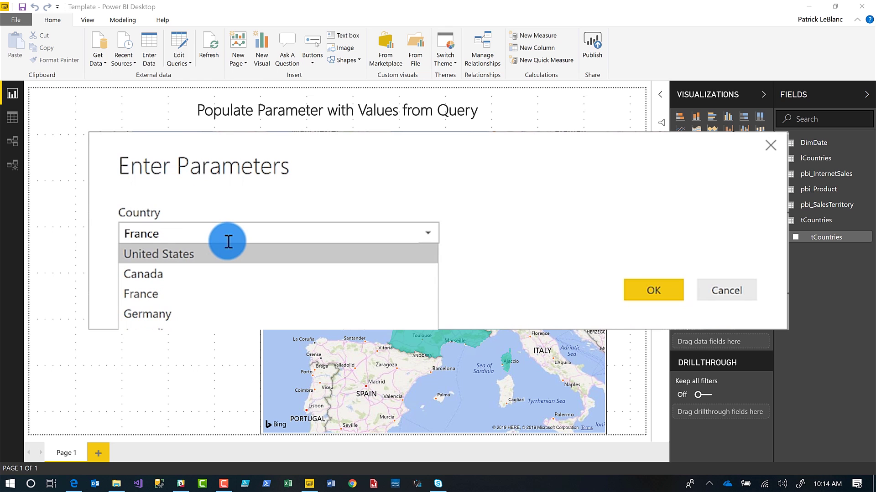
click(215, 253)
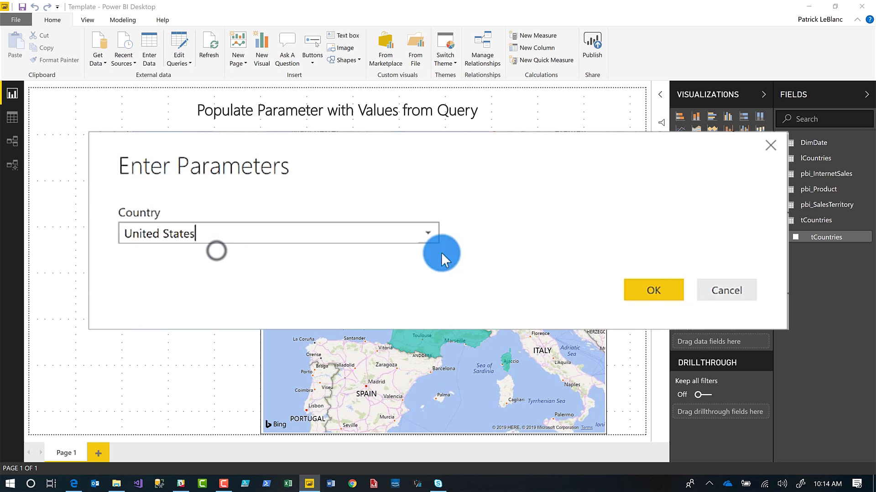
click(657, 292)
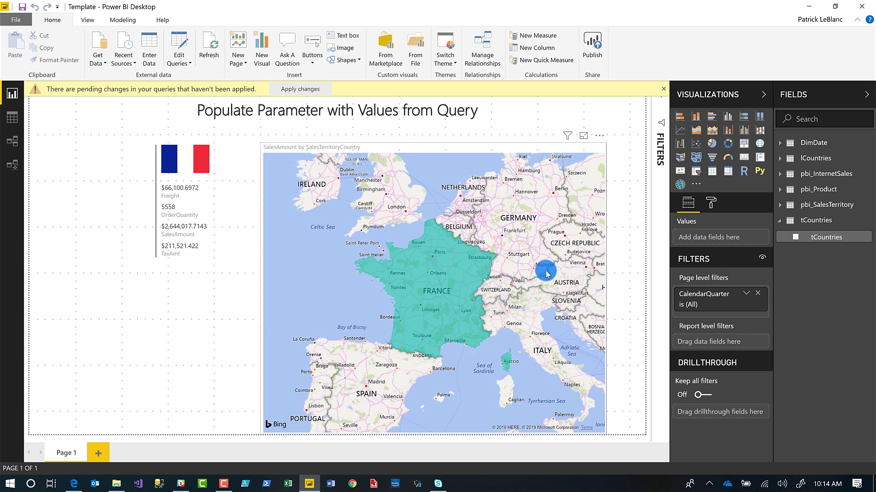
click(309, 90)
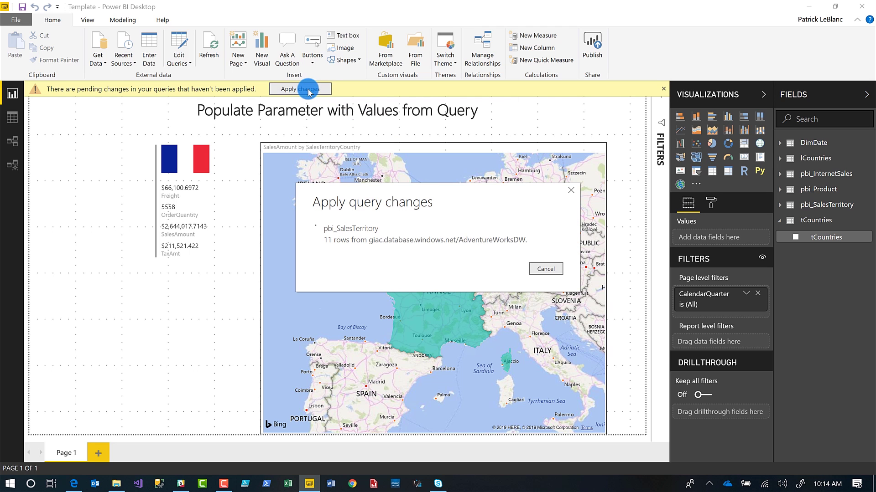